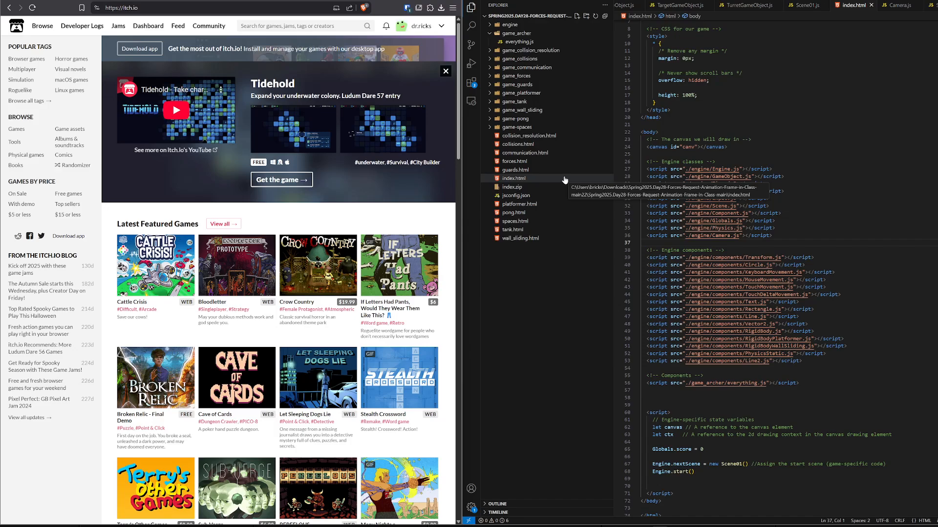
# Open index.html and game_archer/everything.js in the code editor to review the game's page and script.
pyautogui.click(564, 180)
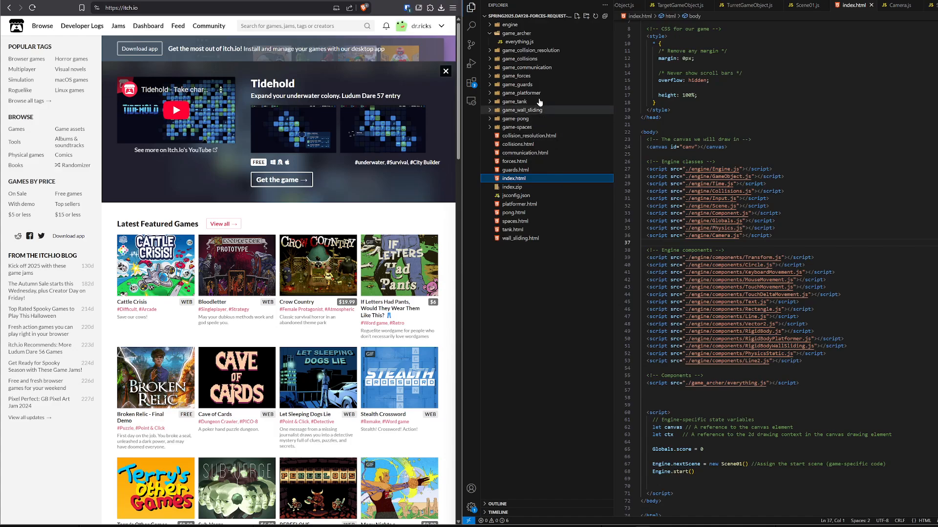
pyautogui.click(524, 43)
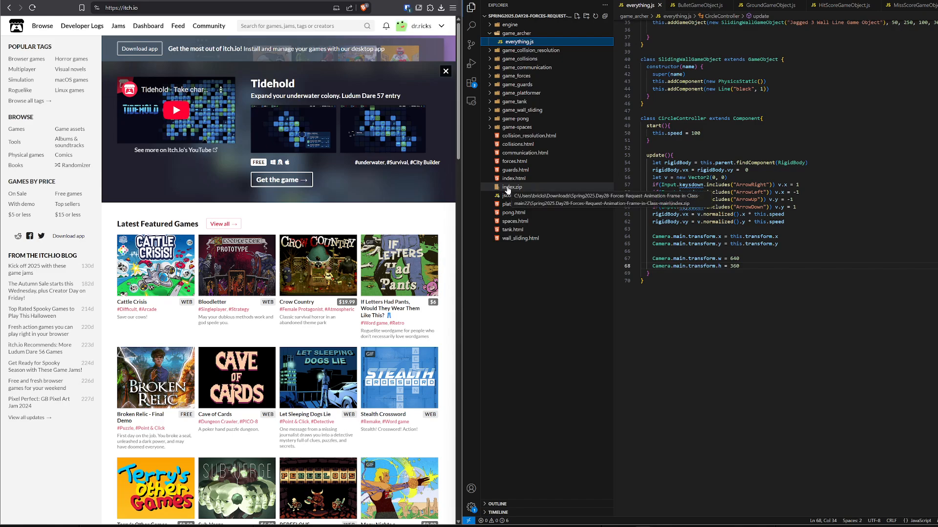
# Switch to itch.io in the browser, start a new project upload and title it "CS 2510 Game".
pyautogui.click(440, 28)
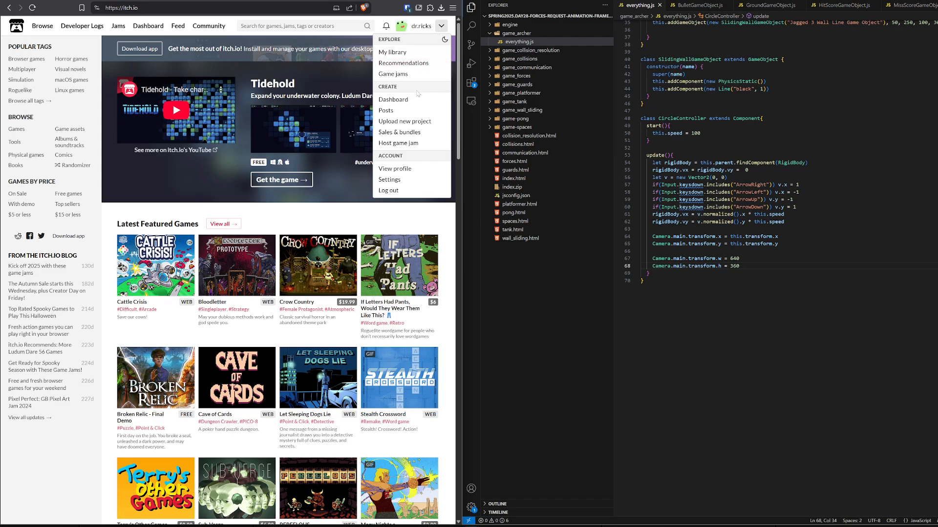
pyautogui.click(405, 126)
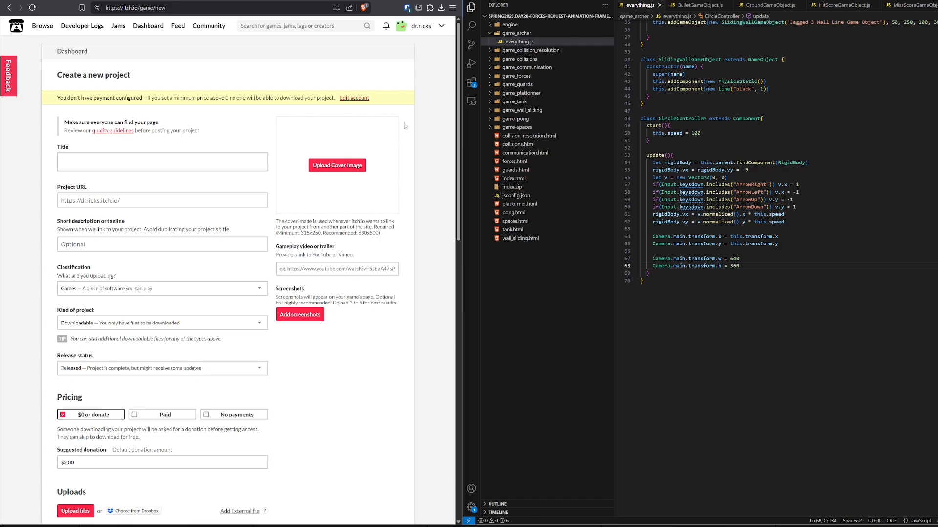
pyautogui.click(162, 162)
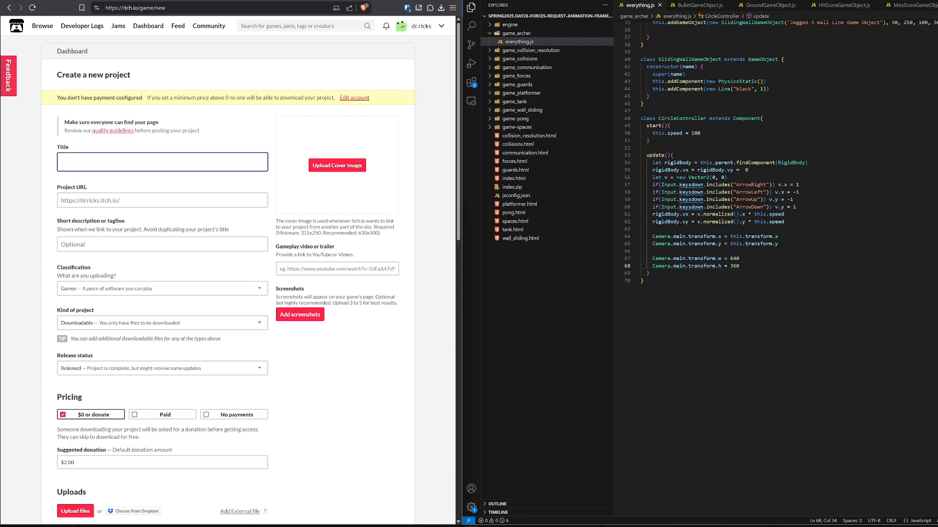
pyautogui.write('CS 2510 Game')
# Enter "The game that I made in class" as the project's short description.
pyautogui.click(149, 244)
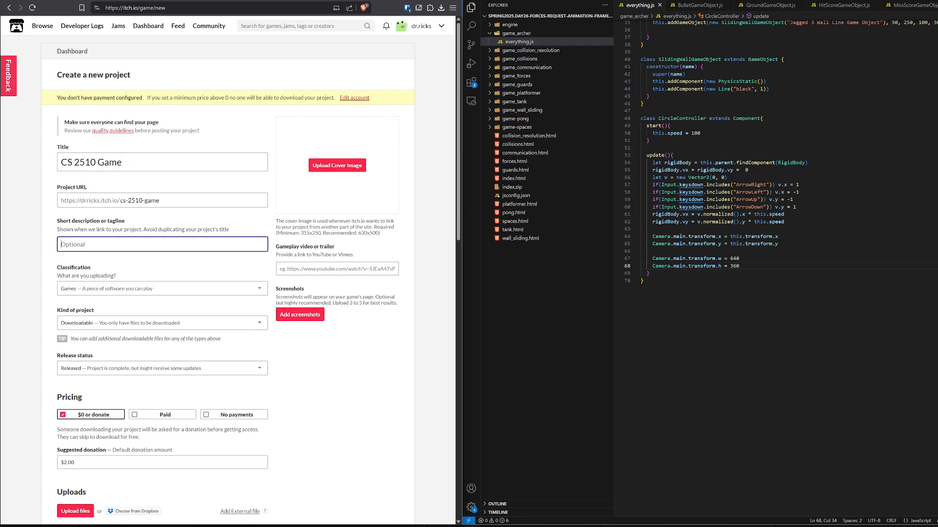
pyautogui.scroll(-1, 149, 244)
pyautogui.scroll(-2, 164, 197)
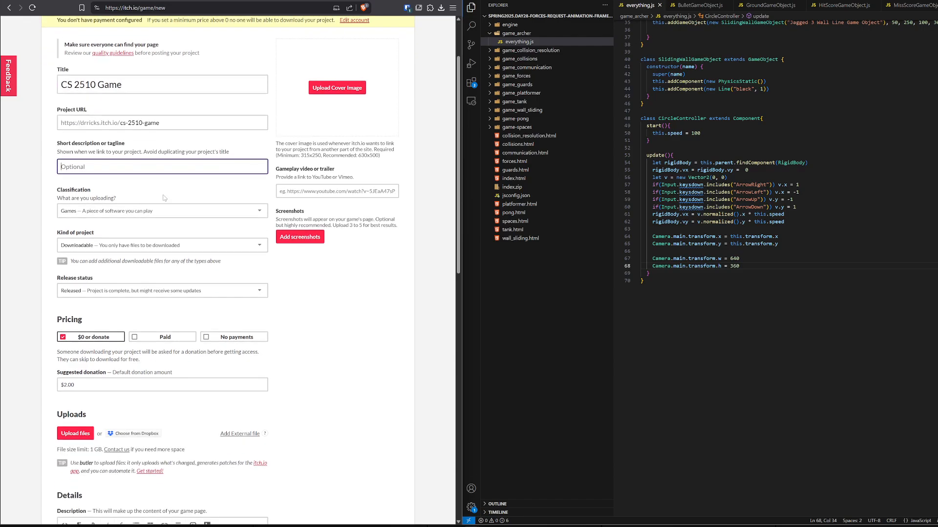
pyautogui.write('The game that I made in class')
# Set the kind of project to HTML, played in the browser from a ZIP or HTML file.
pyautogui.scroll(-2, 151, 178)
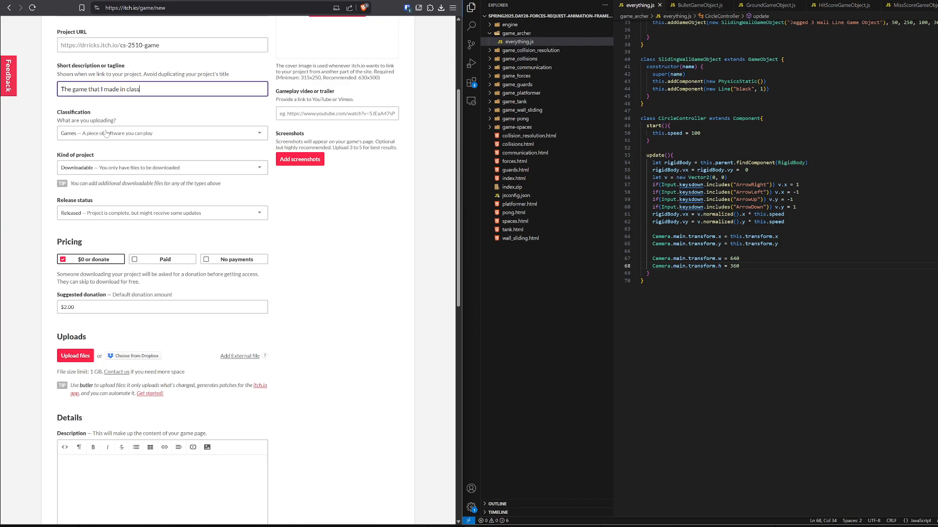
pyautogui.click(103, 170)
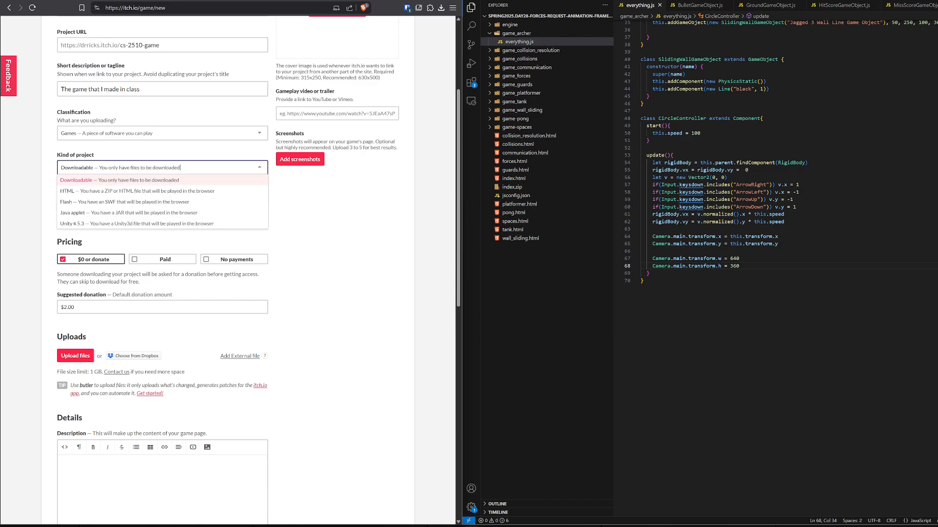
pyautogui.click(100, 194)
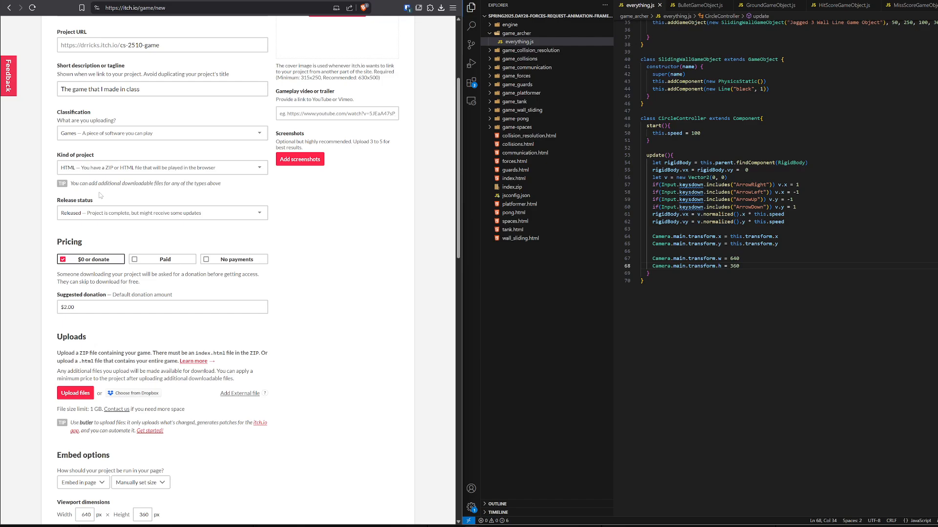
# Set the release status to Prototype and the pricing to No payments.
pyautogui.scroll(-1, 99, 195)
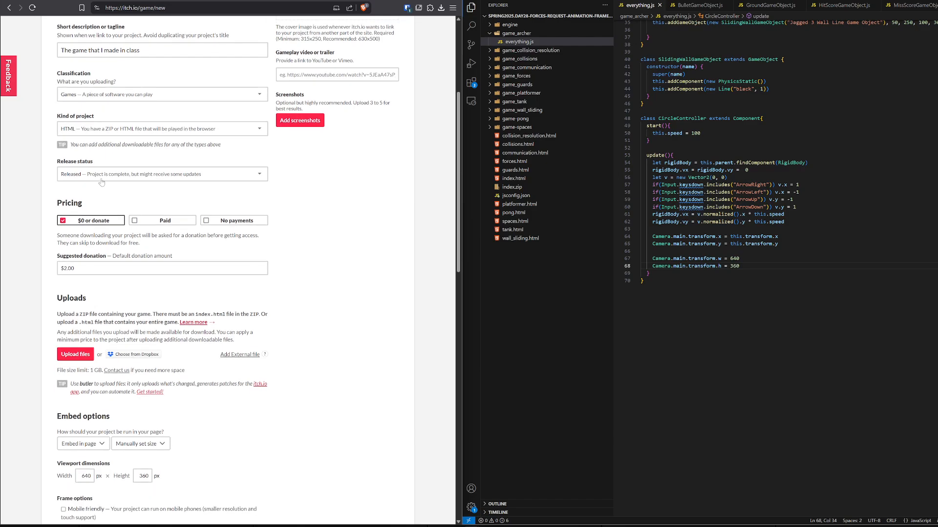
pyautogui.click(101, 176)
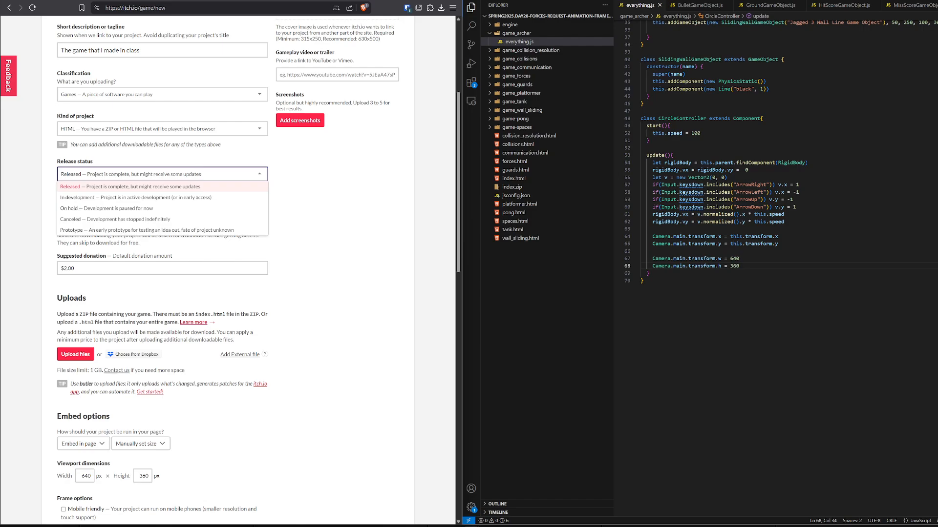
pyautogui.click(114, 230)
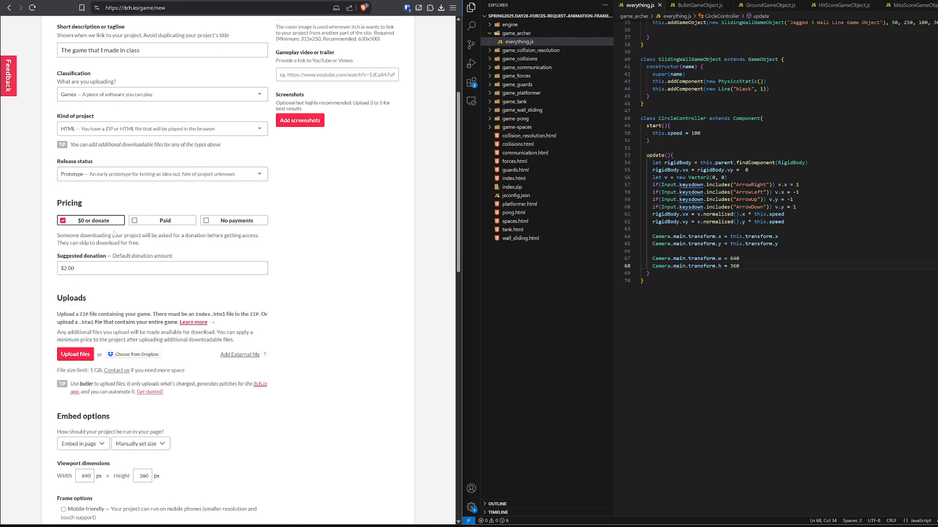
pyautogui.click(237, 222)
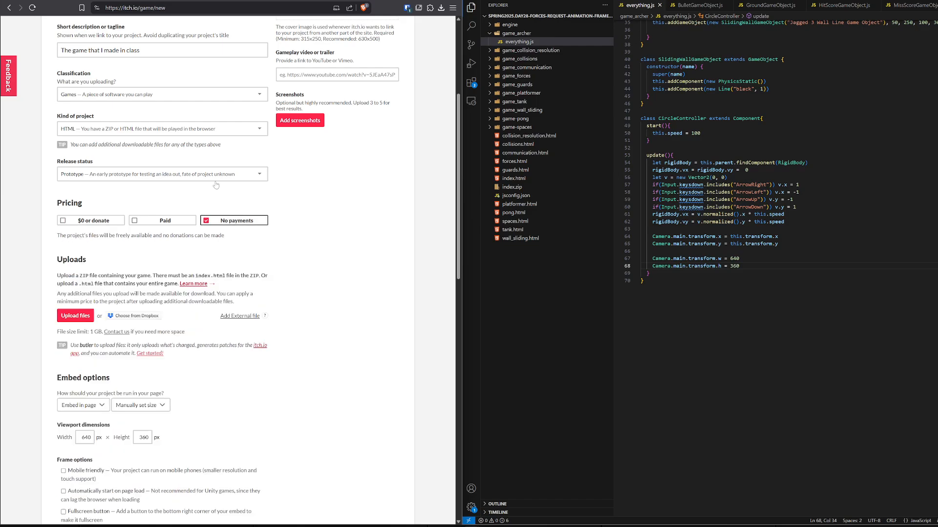
# Upload index.zip from the project folder as the game file.
pyautogui.scroll(-2, 216, 185)
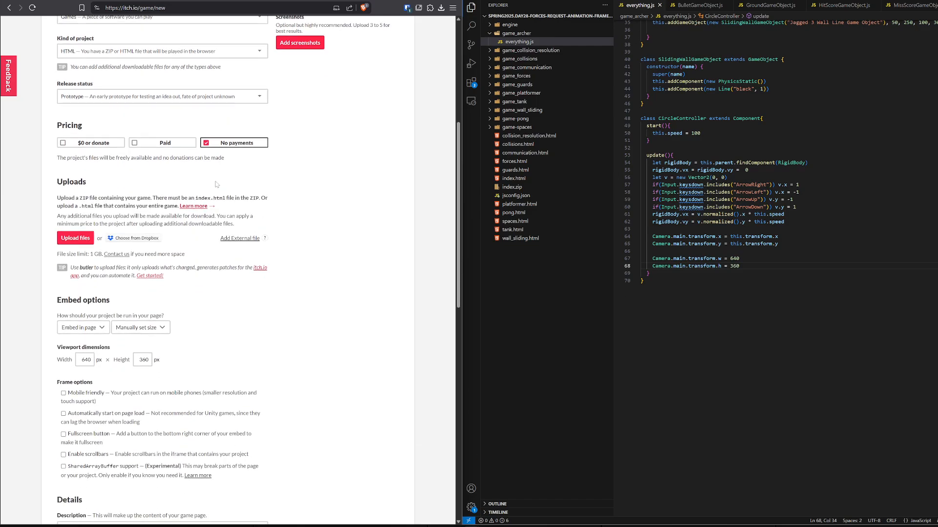
pyautogui.scroll(-1, 216, 184)
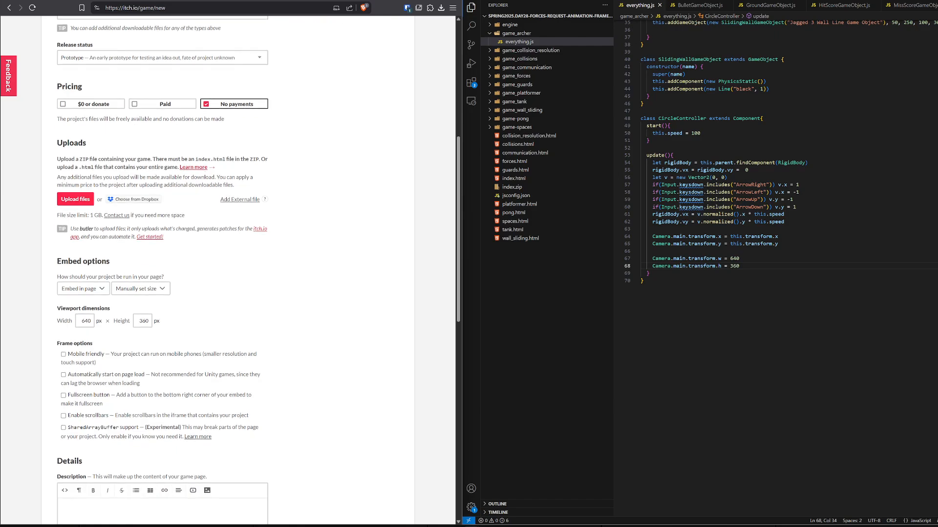
pyautogui.click(79, 202)
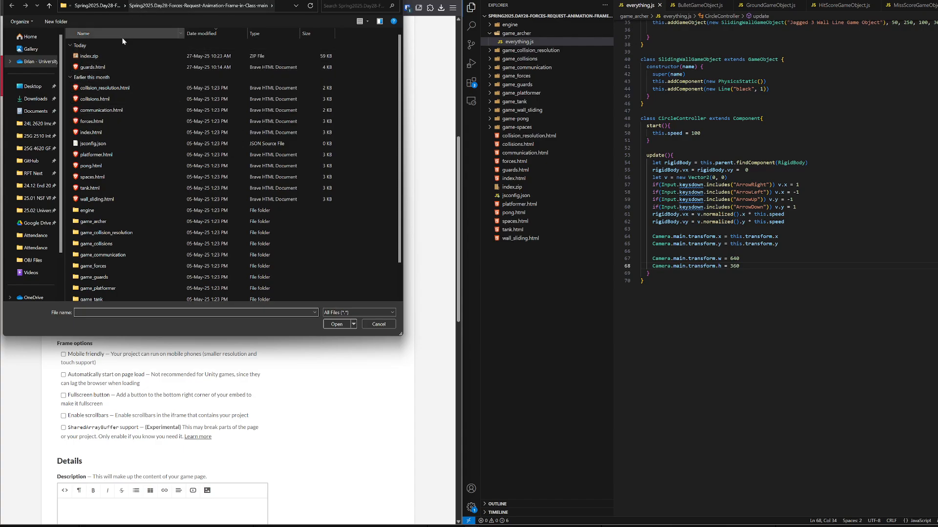
pyautogui.doubleClick(93, 56)
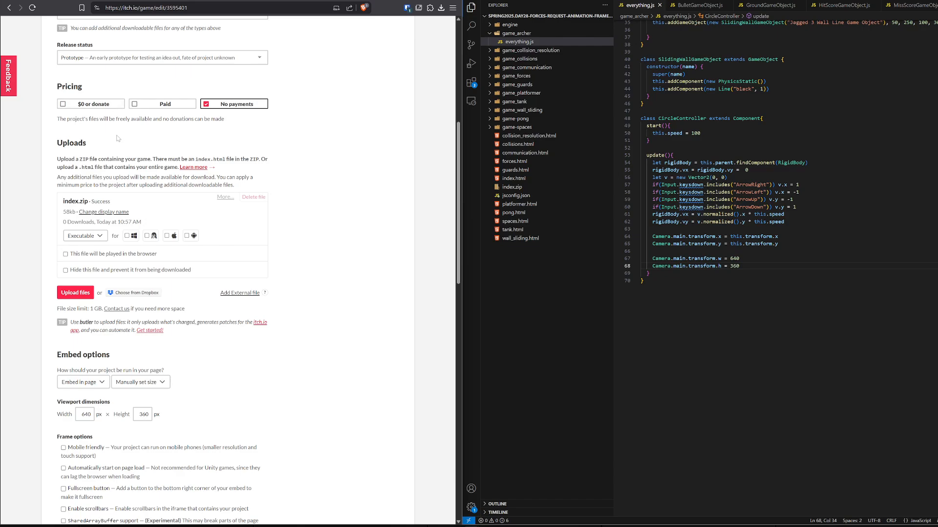
# Mark the uploaded index.zip as the file that will be played in the browser.
pyautogui.scroll(-1, 117, 138)
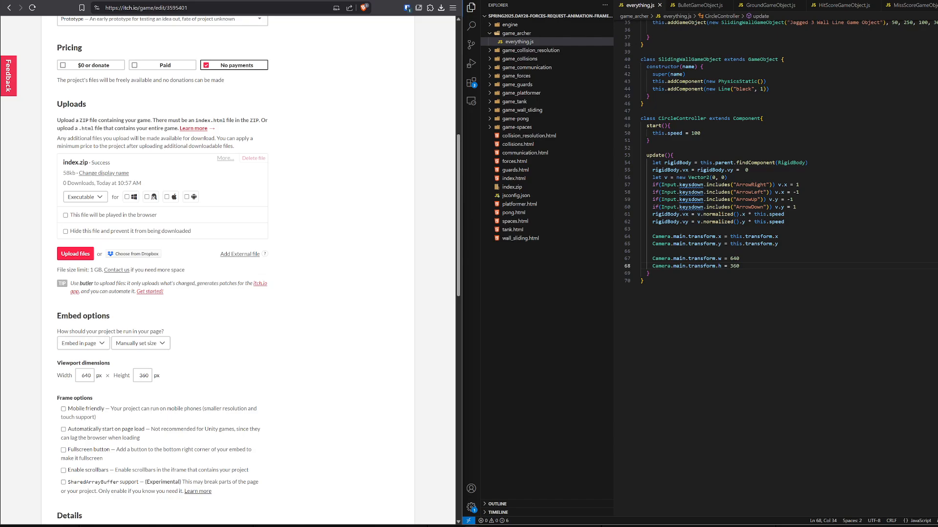
pyautogui.scroll(-1, 117, 138)
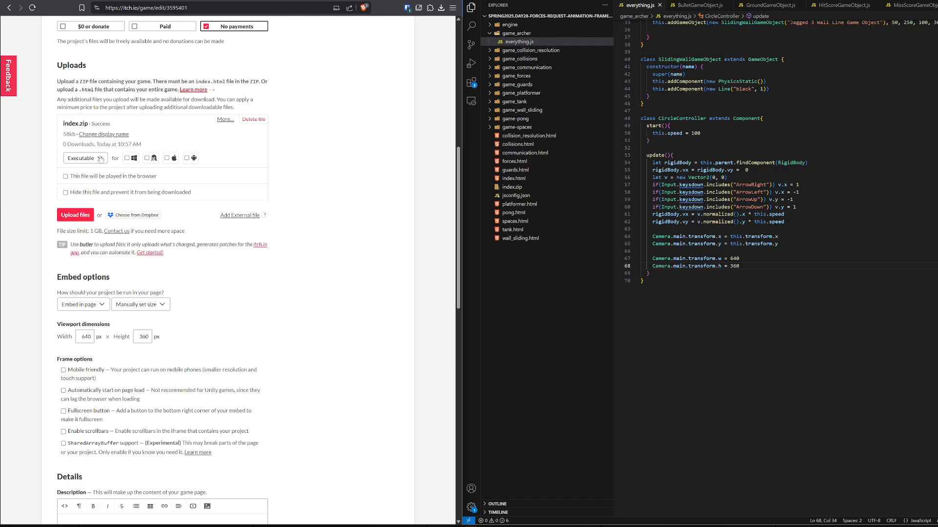
pyautogui.click(65, 177)
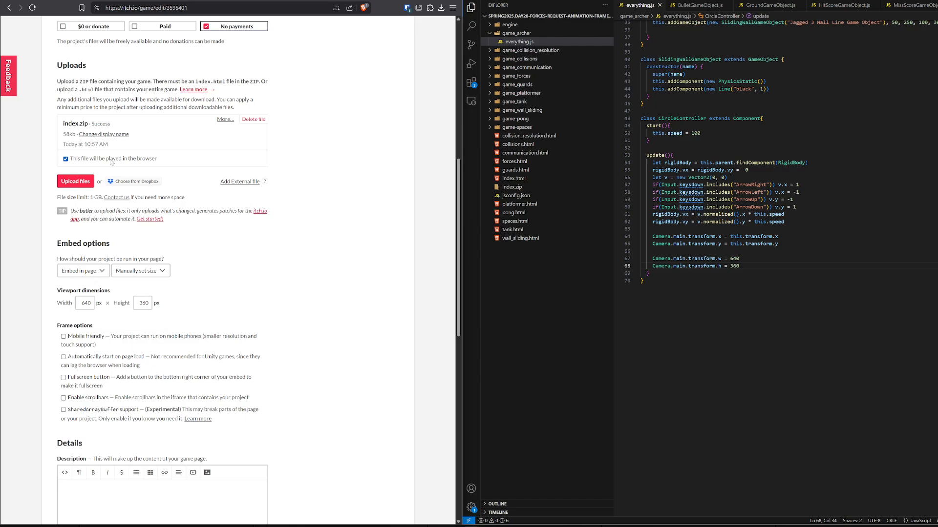
# Enable the frame option that automatically starts the game on page load.
pyautogui.scroll(-3, 111, 162)
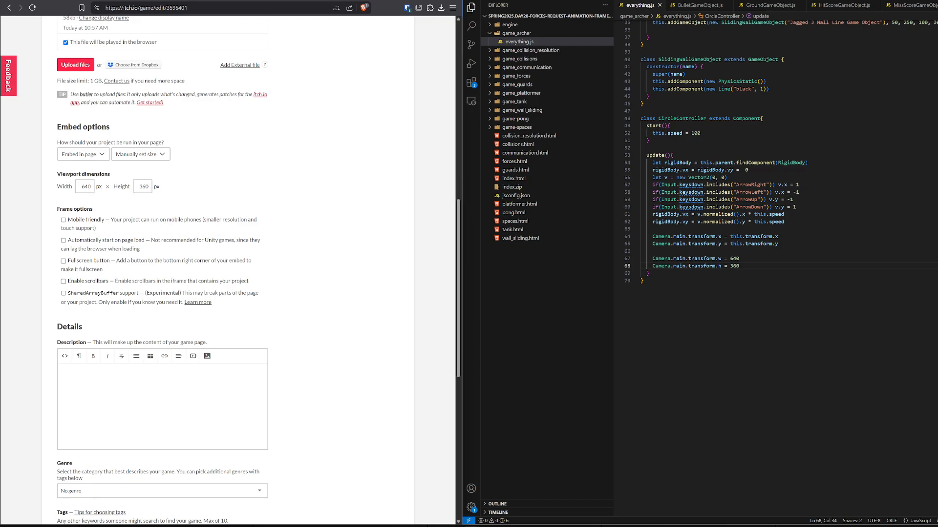
pyautogui.scroll(-1, 126, 171)
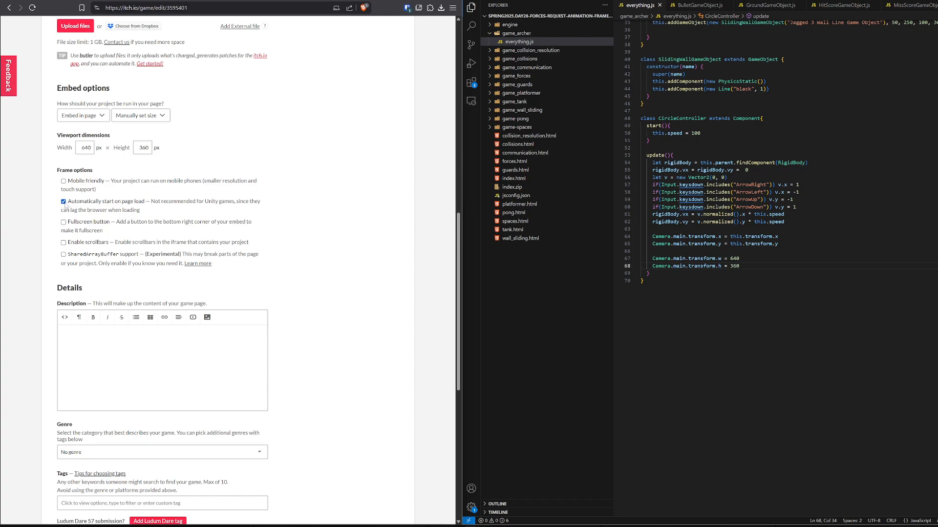
# Declare in the AI generation disclosure that the project does not contain the output of Generative AI.
pyautogui.scroll(-1, 65, 206)
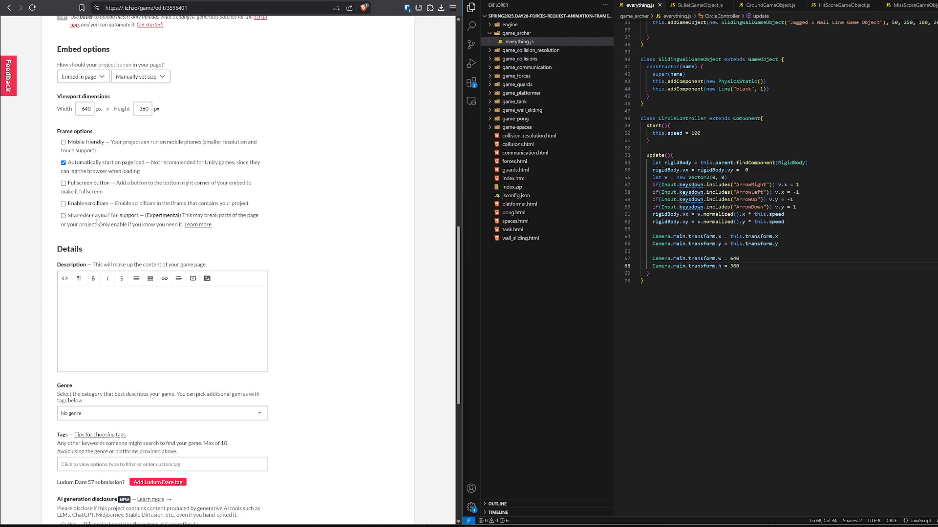
pyautogui.scroll(-4, 102, 195)
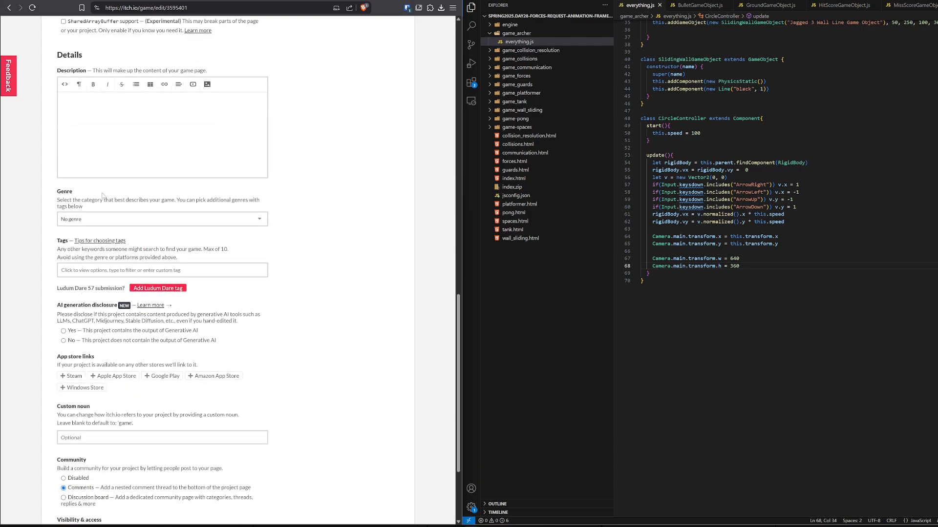
pyautogui.scroll(-2, 102, 195)
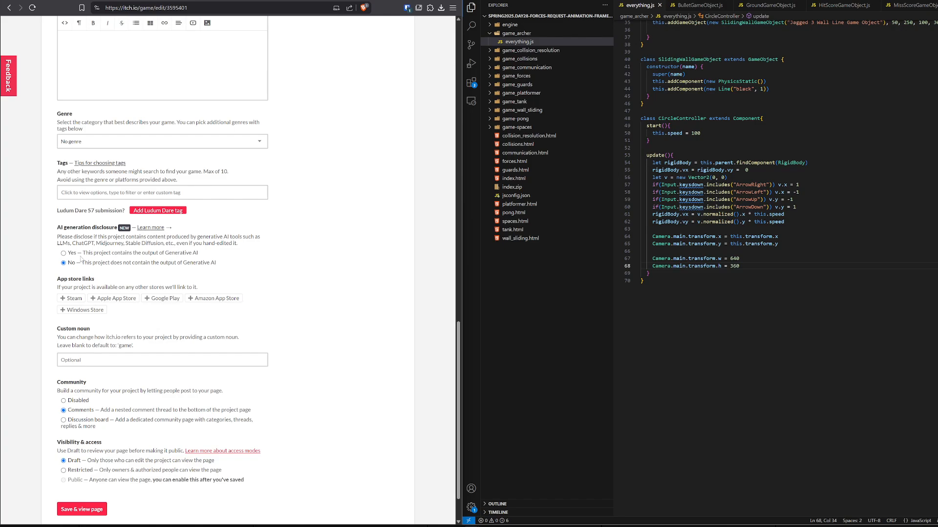
# Set the project's community option to Disabled, then save the project as a draft and view its page.
pyautogui.scroll(-1, 82, 258)
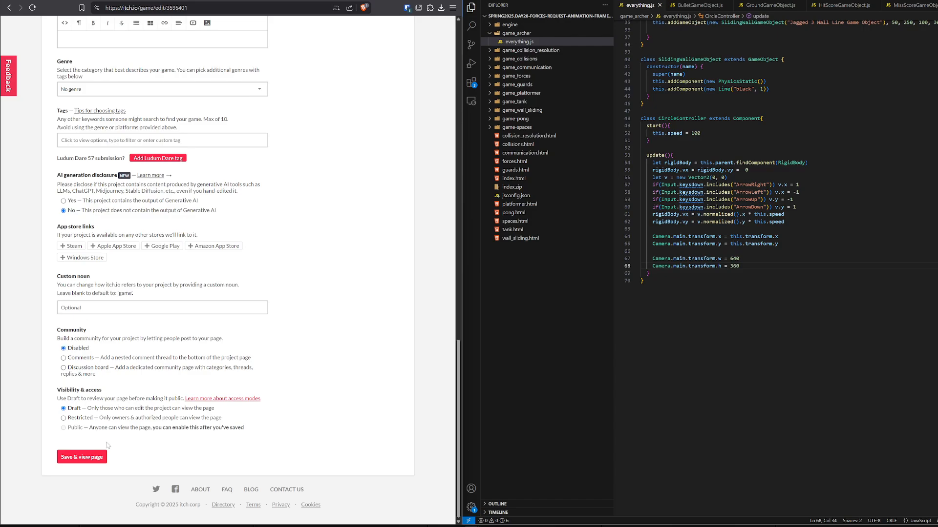
pyautogui.click(91, 458)
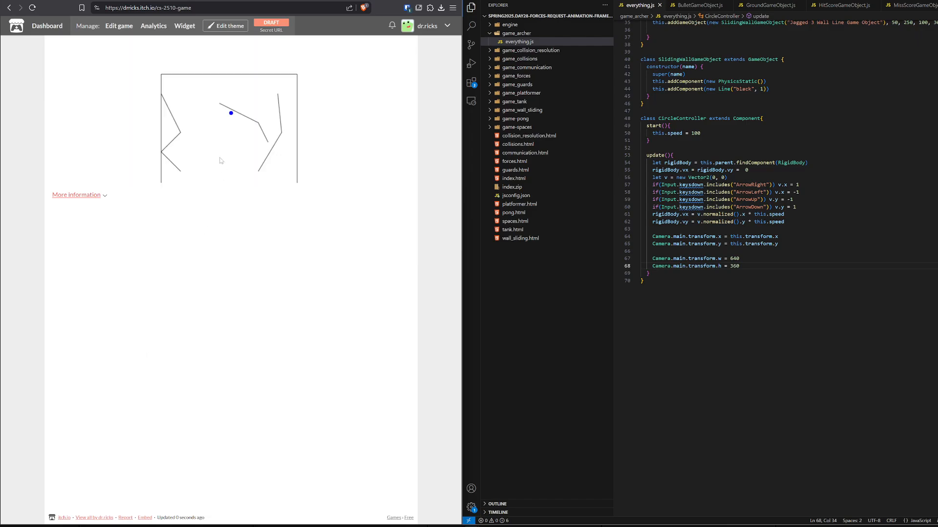
# Test the embedded game on its draft page by moving the blue circle around and against the walls.
pyautogui.press('Right')
pyautogui.press('Down')
pyautogui.press('Left')
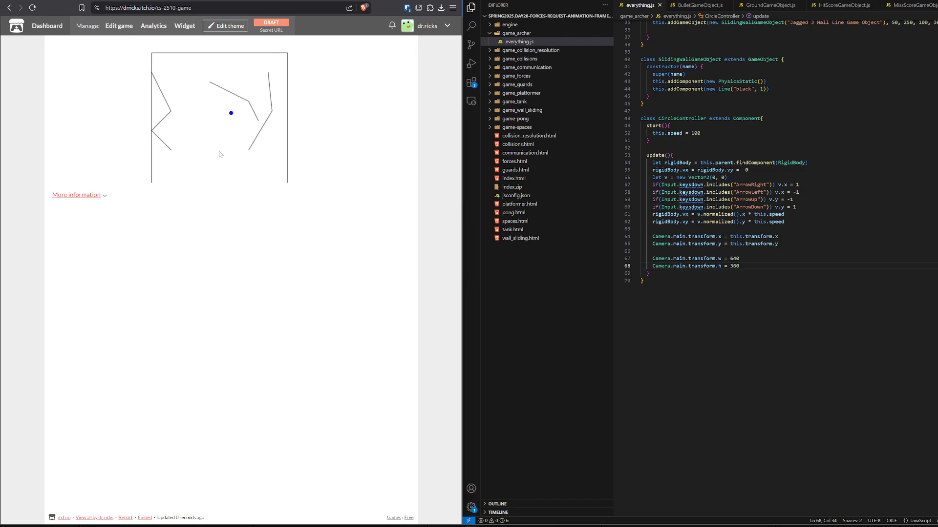
pyautogui.press('Up')
pyautogui.press('Left')
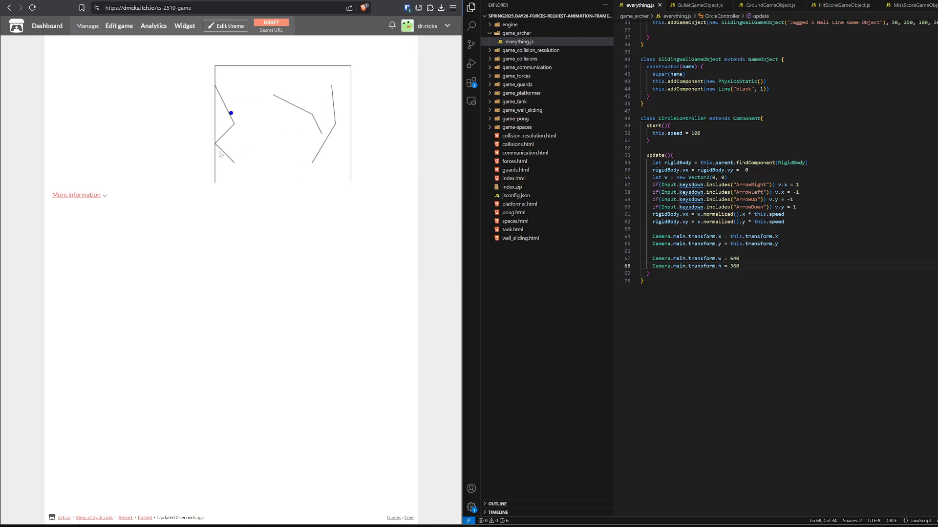
pyautogui.press('Right')
pyautogui.press('Right')
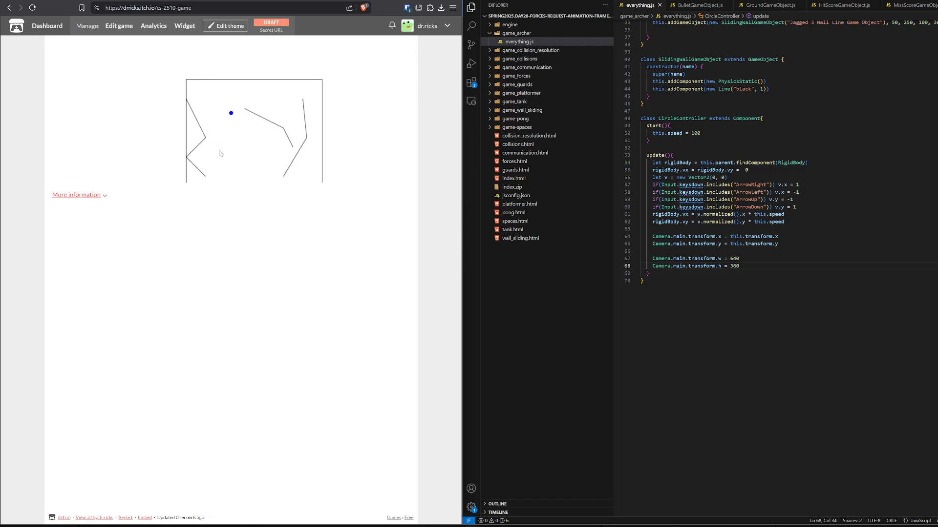